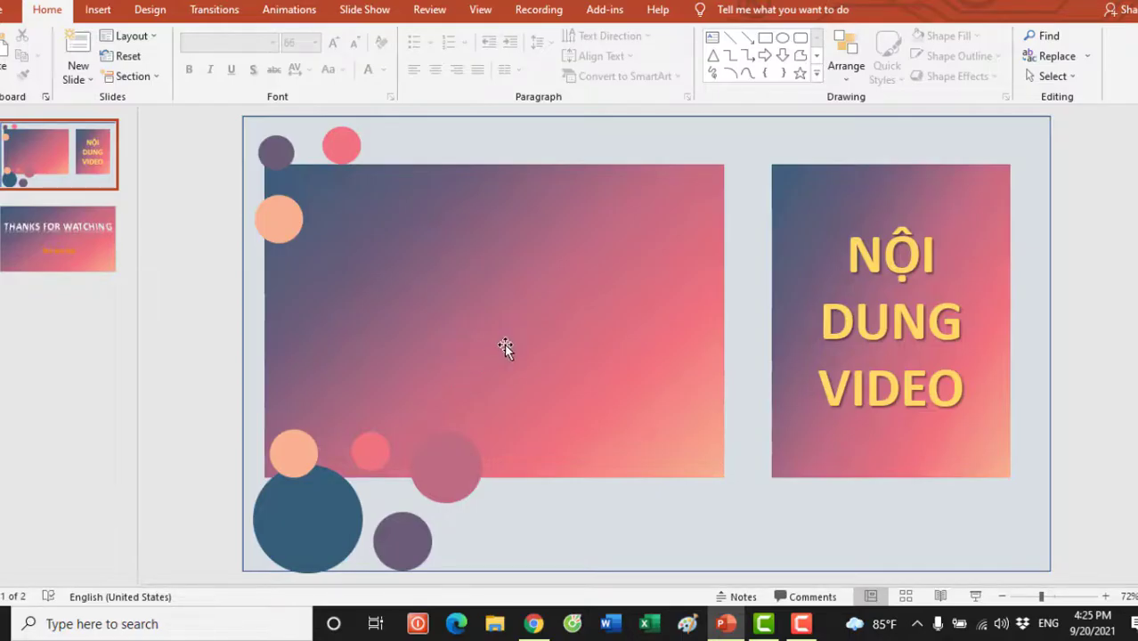
Insert the local video 'gioi thieu truong' from this device onto slide 1.
left_click(98, 10)
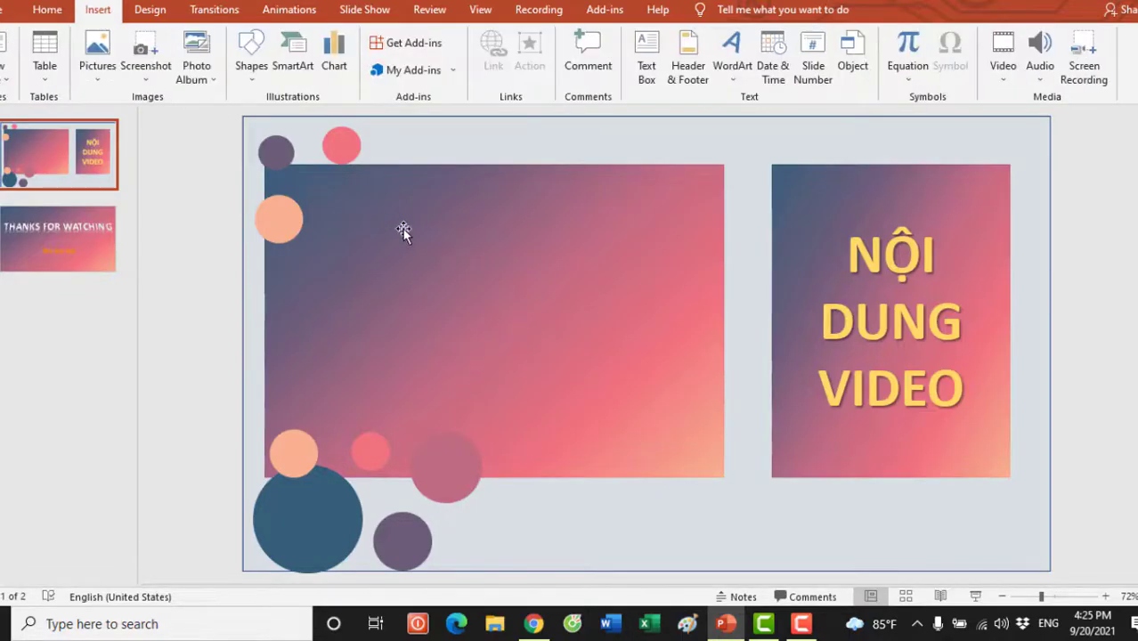
left_click(1010, 70)
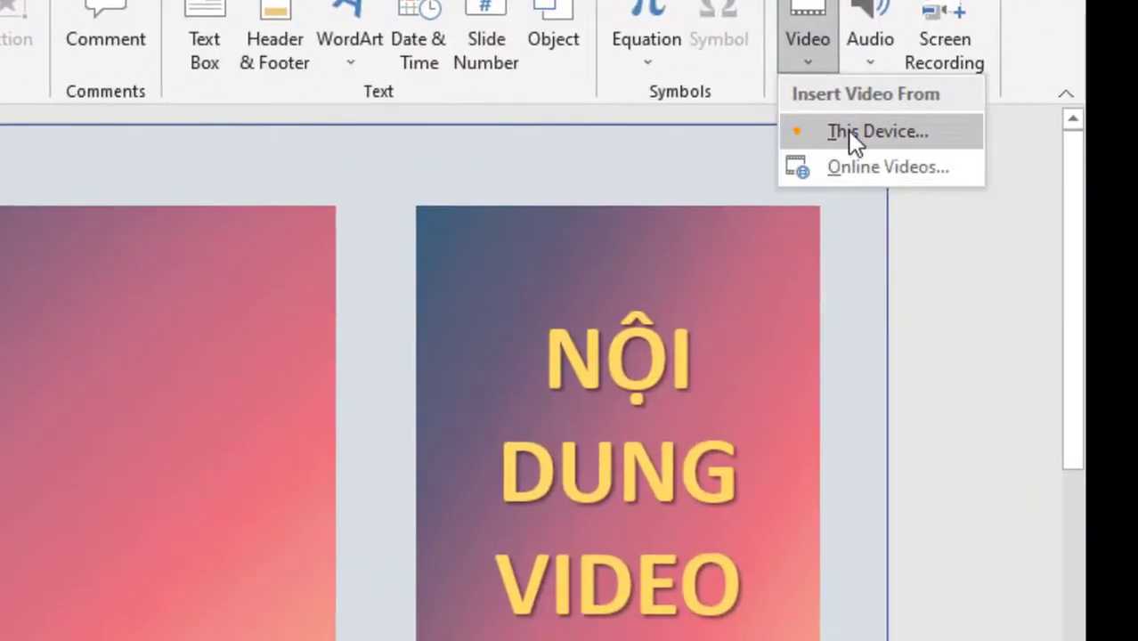
left_click(901, 135)
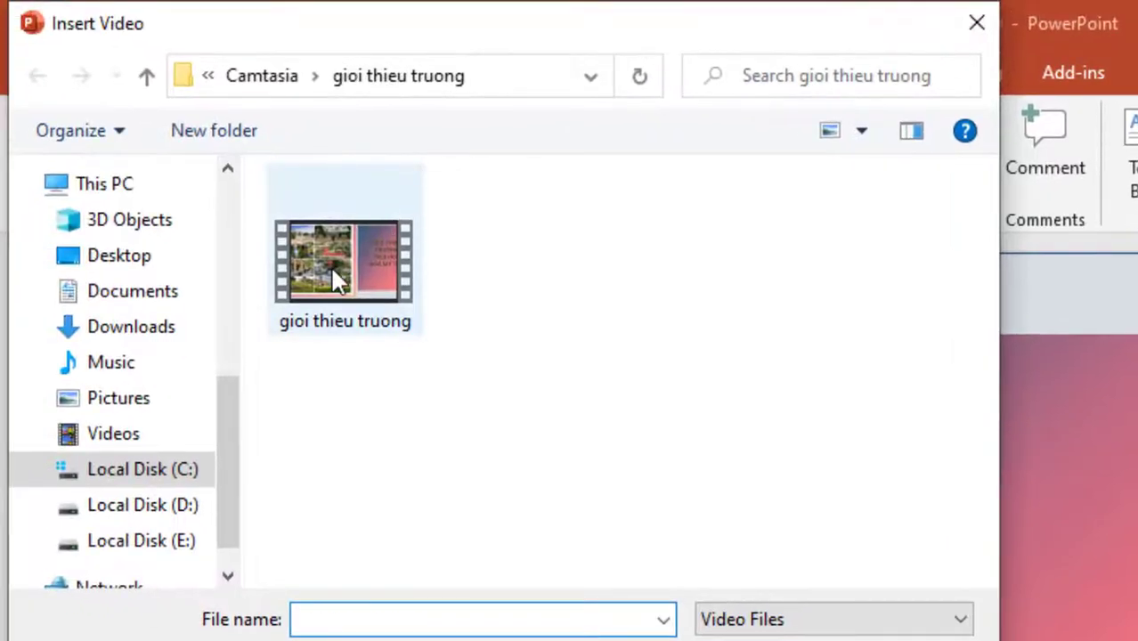
left_click(331, 265)
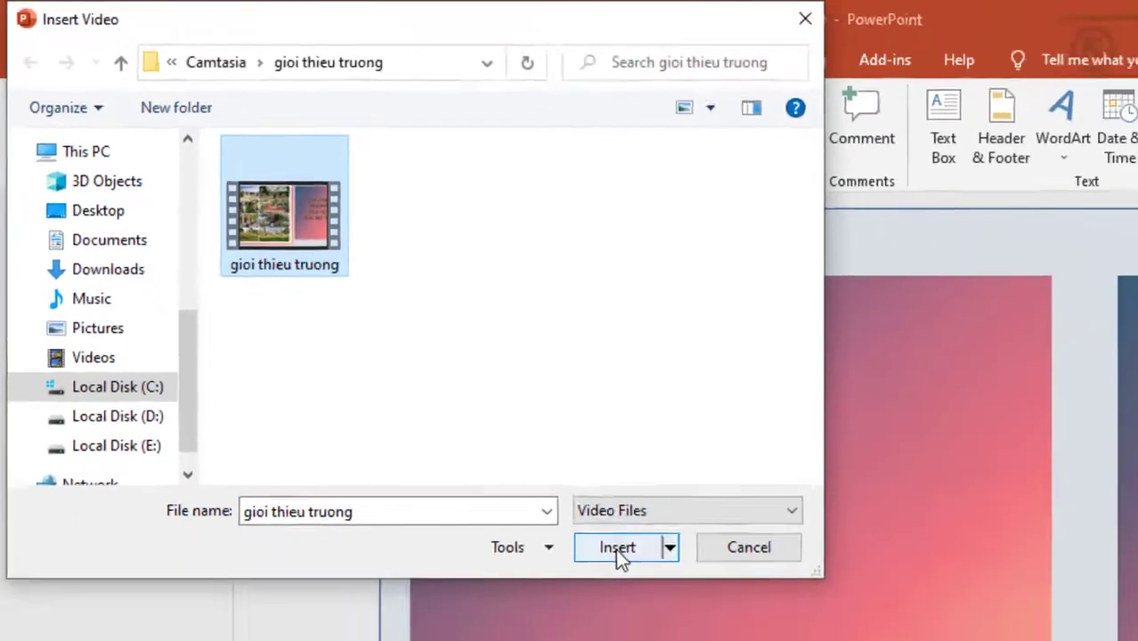
left_click(615, 548)
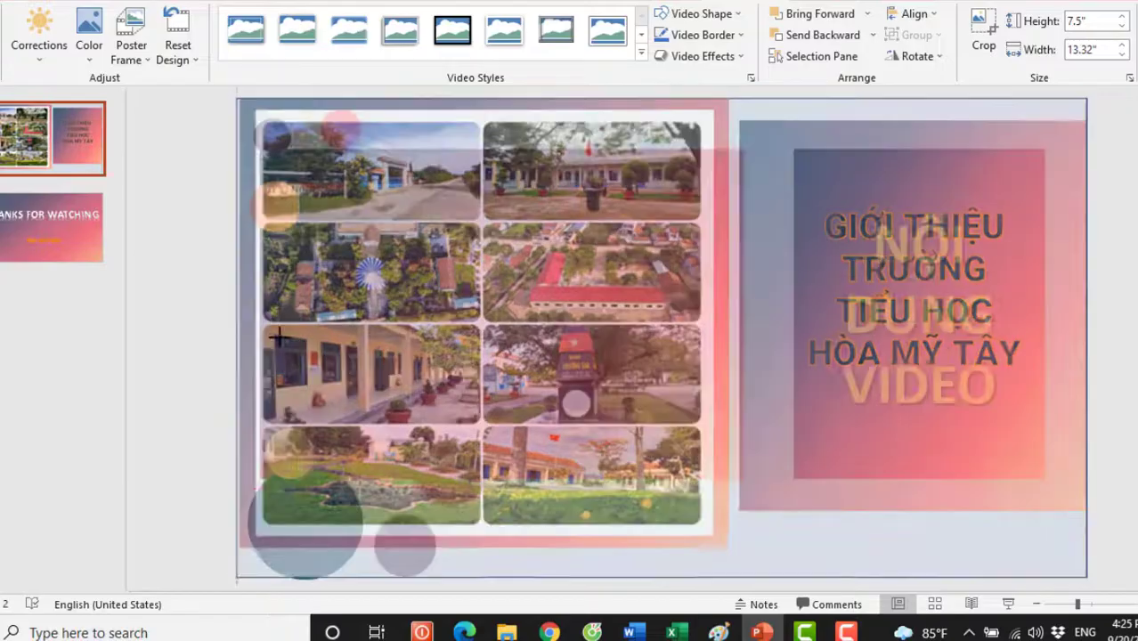
Resize and shift the school video to 12.88" wide and play it to test.
left_click_drag(278, 336, 300, 337)
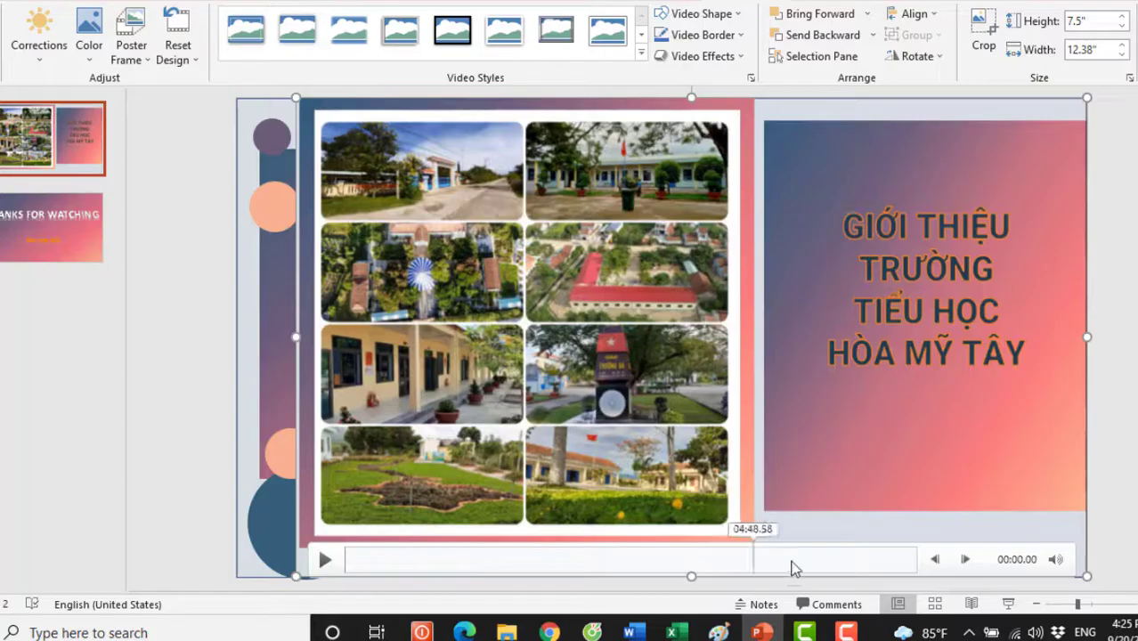
mouse_move(1087, 336)
left_mouse_down()
mouse_move(828, 362)
mouse_move(1087, 366)
left_mouse_up()
left_click_drag(616, 331, 587, 334)
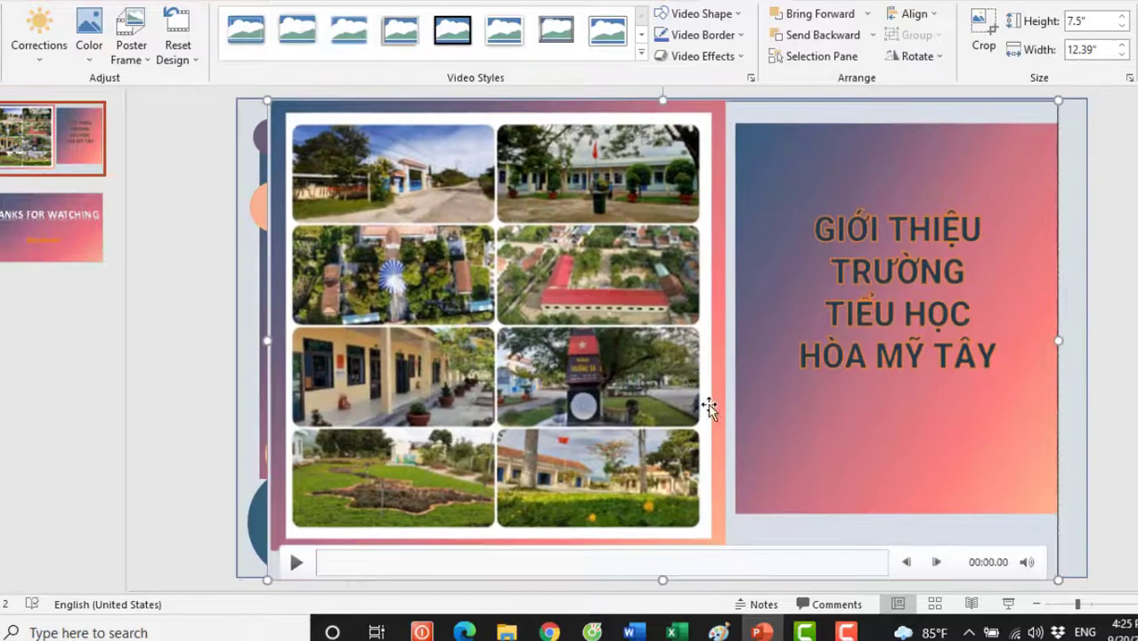
left_click(296, 564)
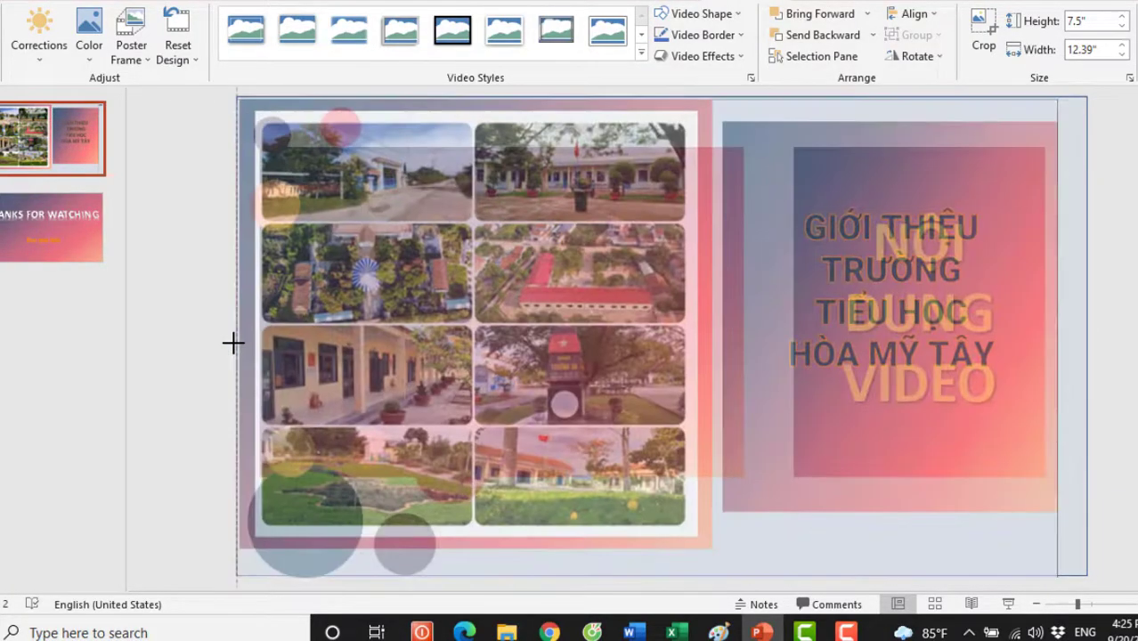
left_click_drag(266, 341, 234, 340)
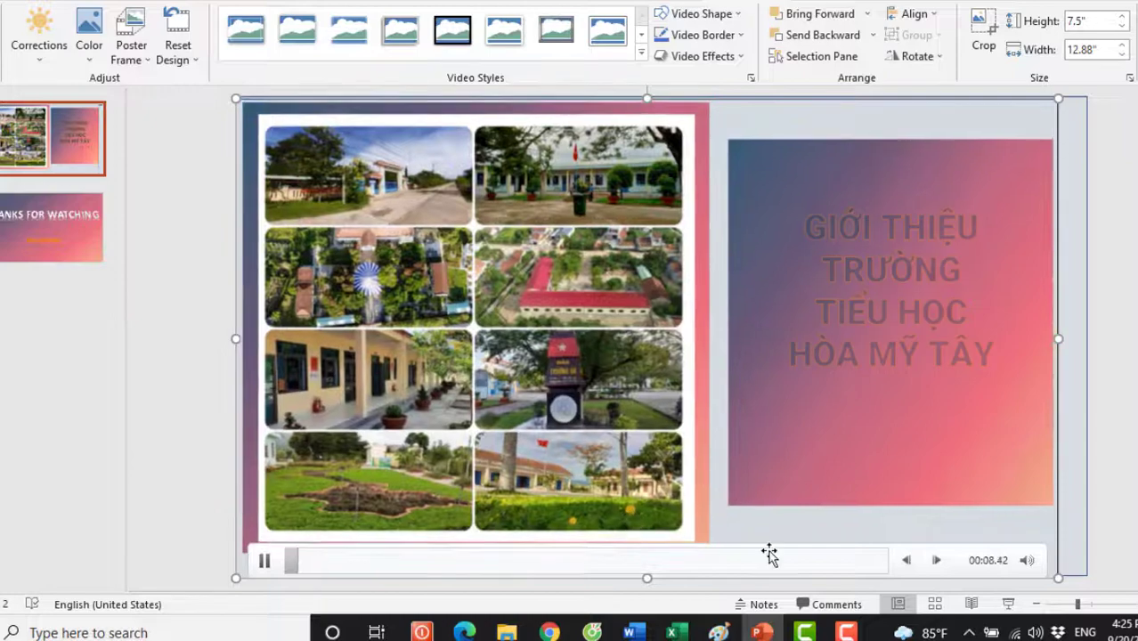
Preview slide 1 as a full-screen show, then delete the school video.
left_click(1009, 605)
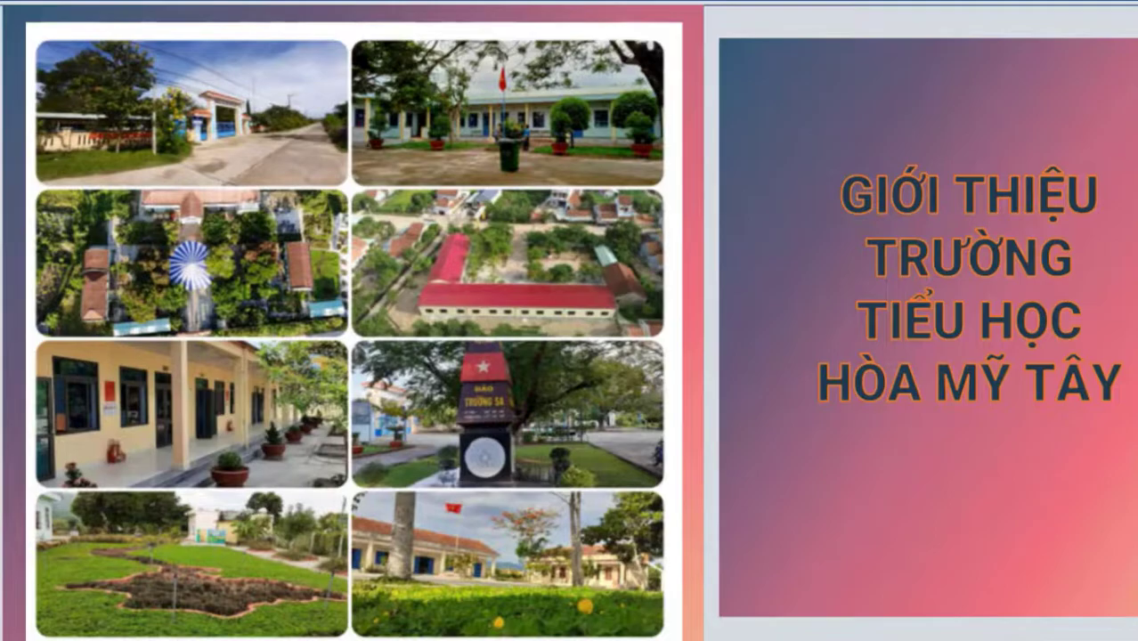
key("Escape")
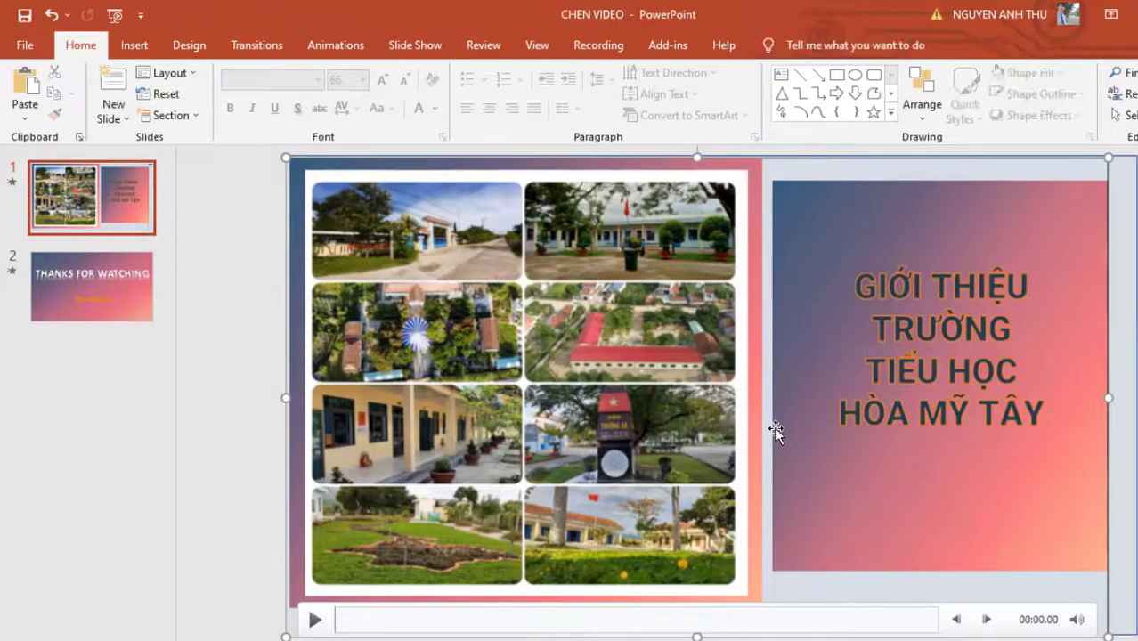
key("Delete")
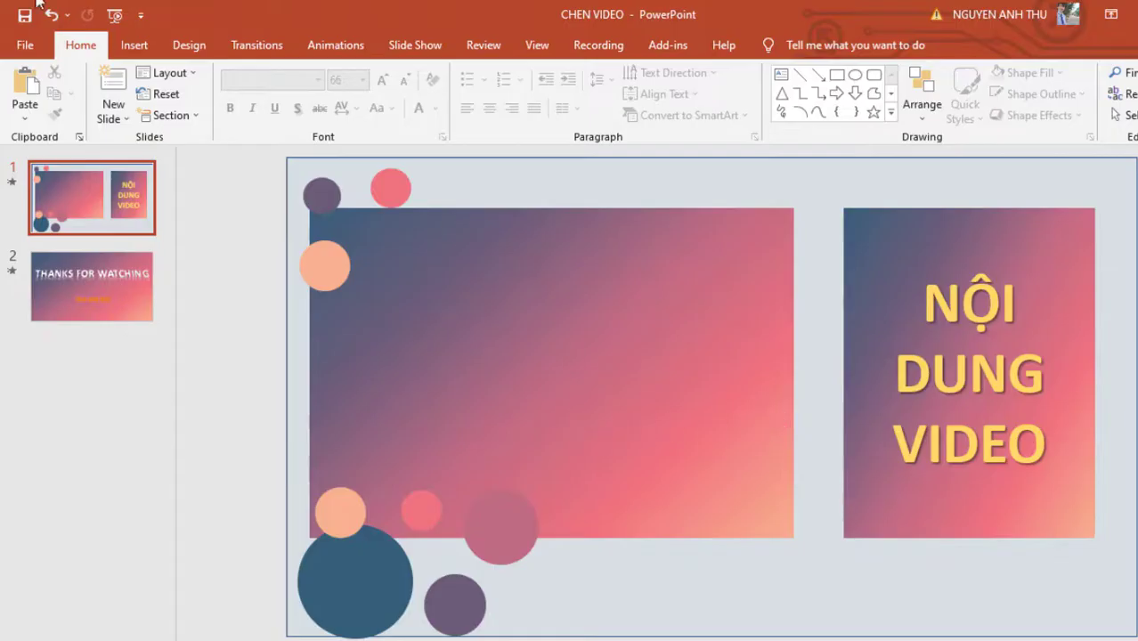
Start inserting a web video via Insert > Video > Online Videos.
left_click(135, 47)
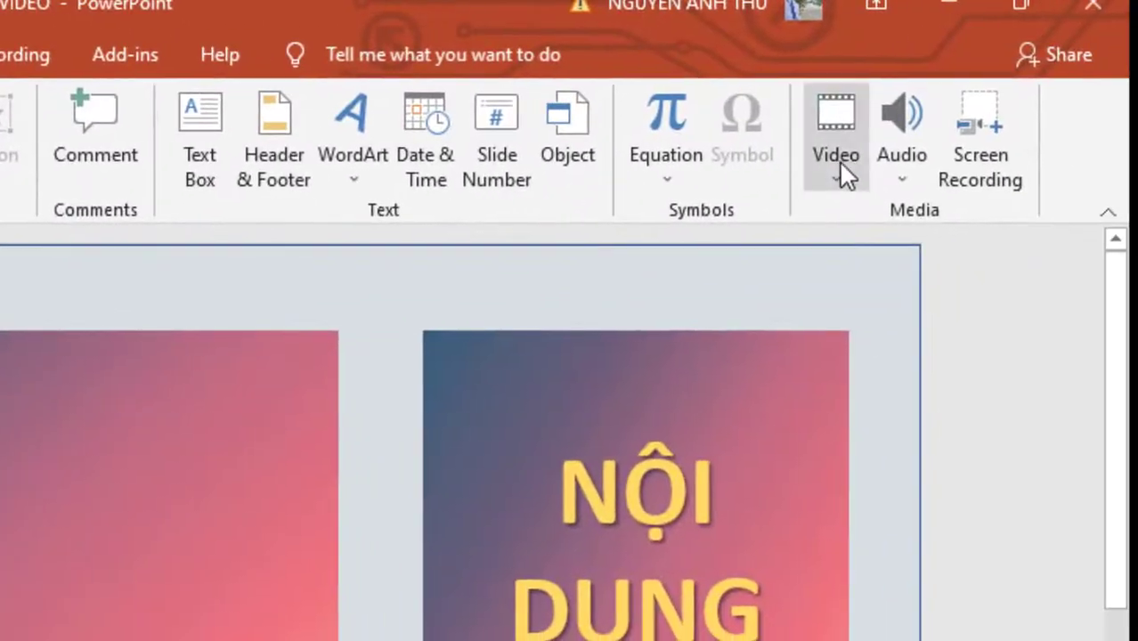
left_click(840, 169)
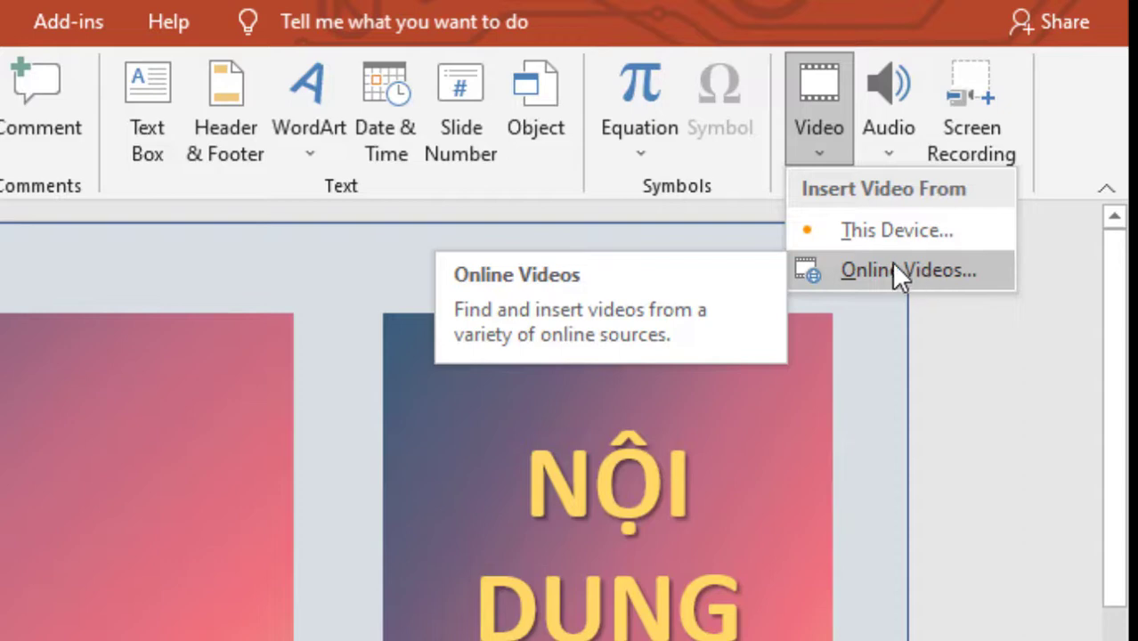
left_click(921, 274)
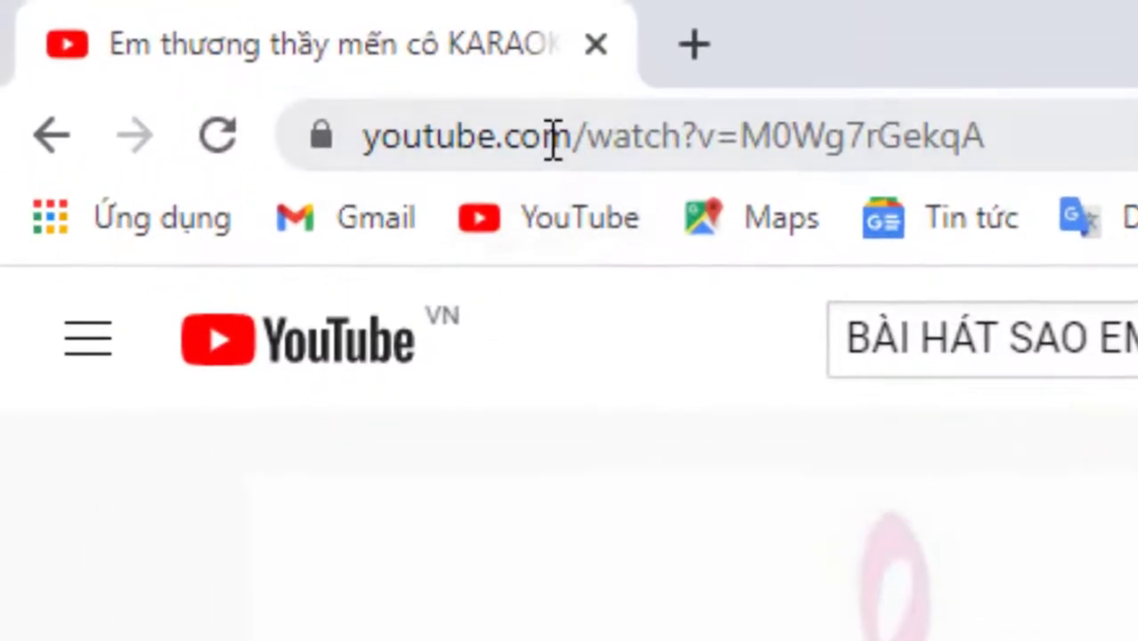
Copy the karaoke video's URL from the browser address bar.
left_click(216, 55)
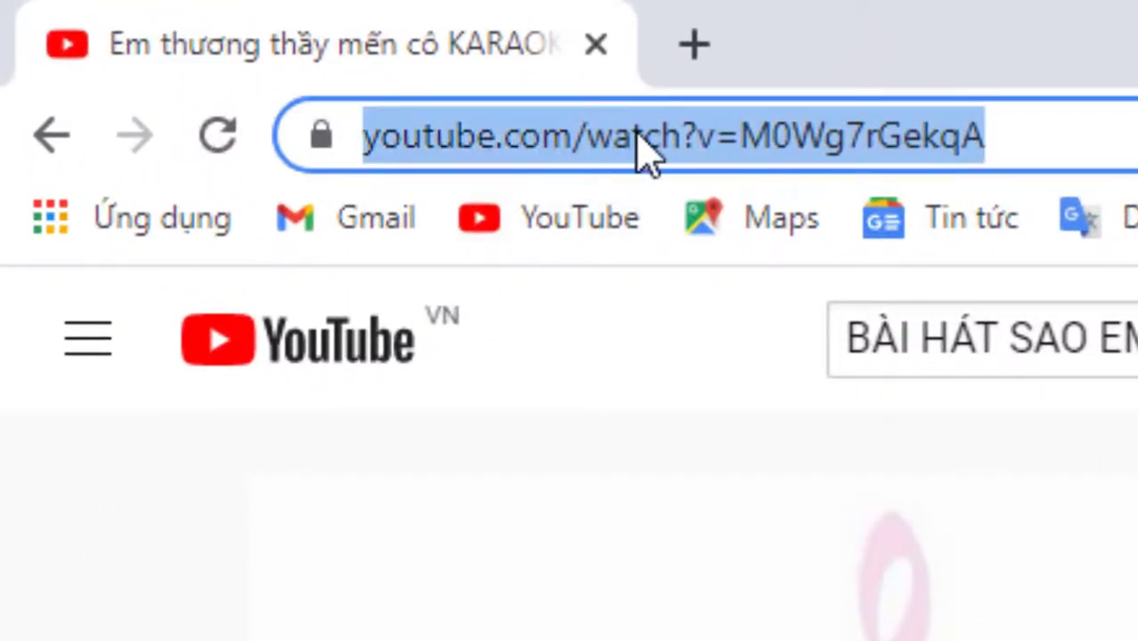
right_click(686, 151)
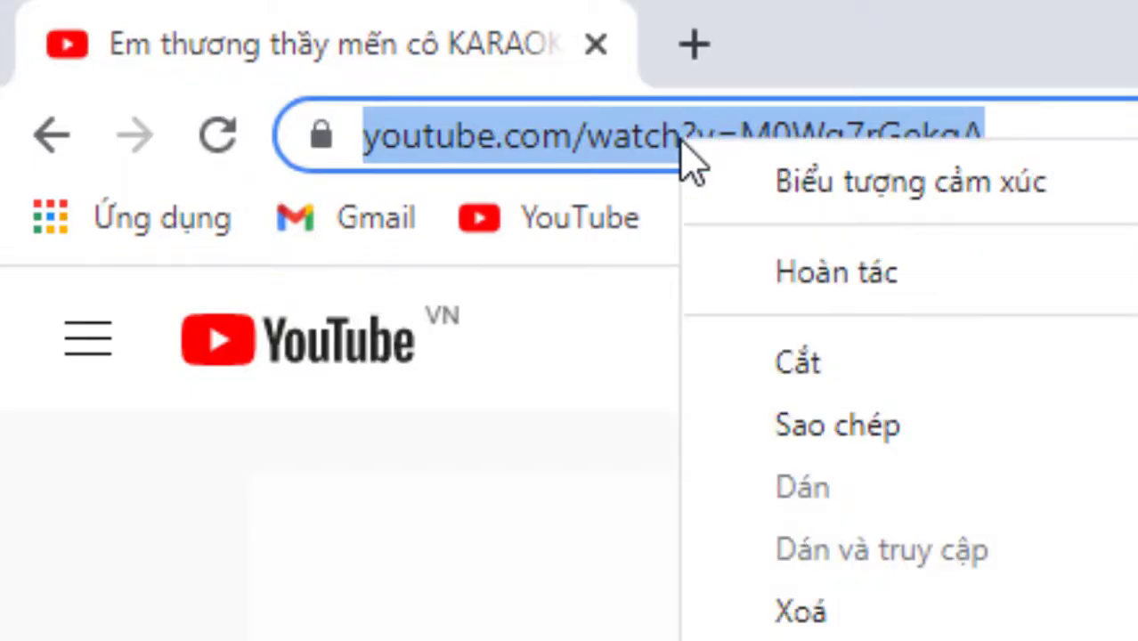
left_click(862, 426)
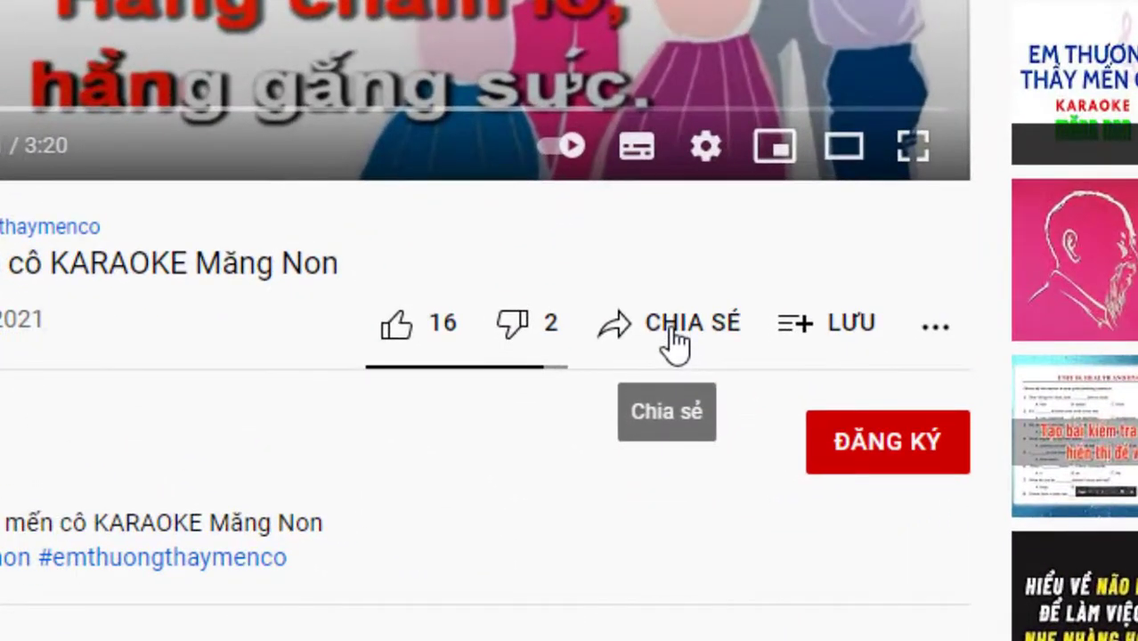
Copy the youtu.be share link and return to PowerPoint's online-video address field.
left_click(674, 341)
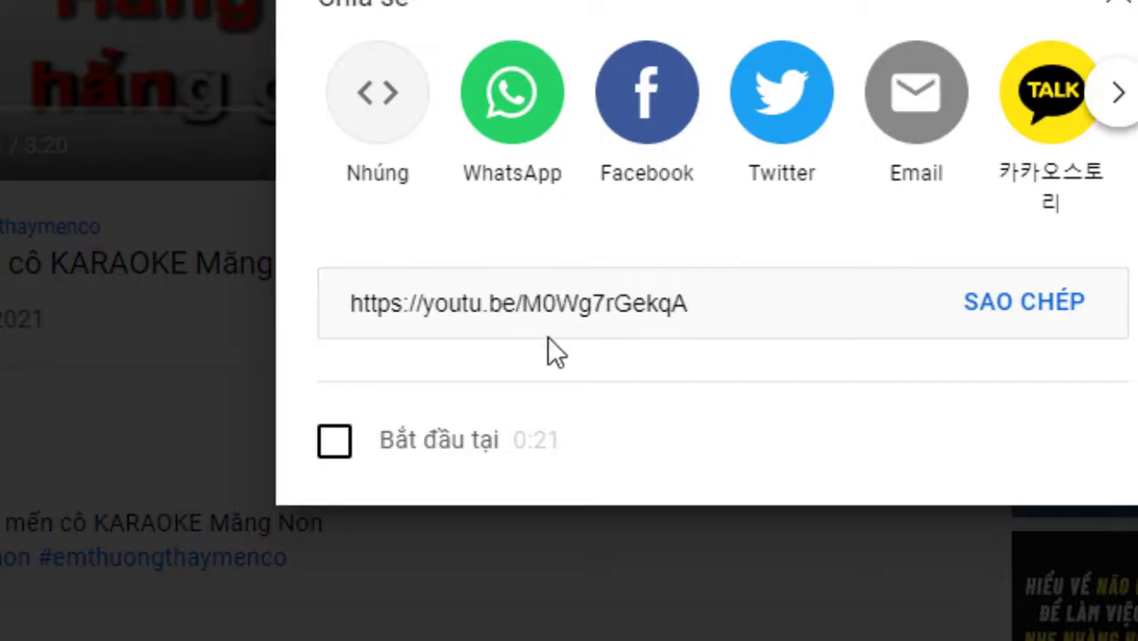
left_click(1033, 319)
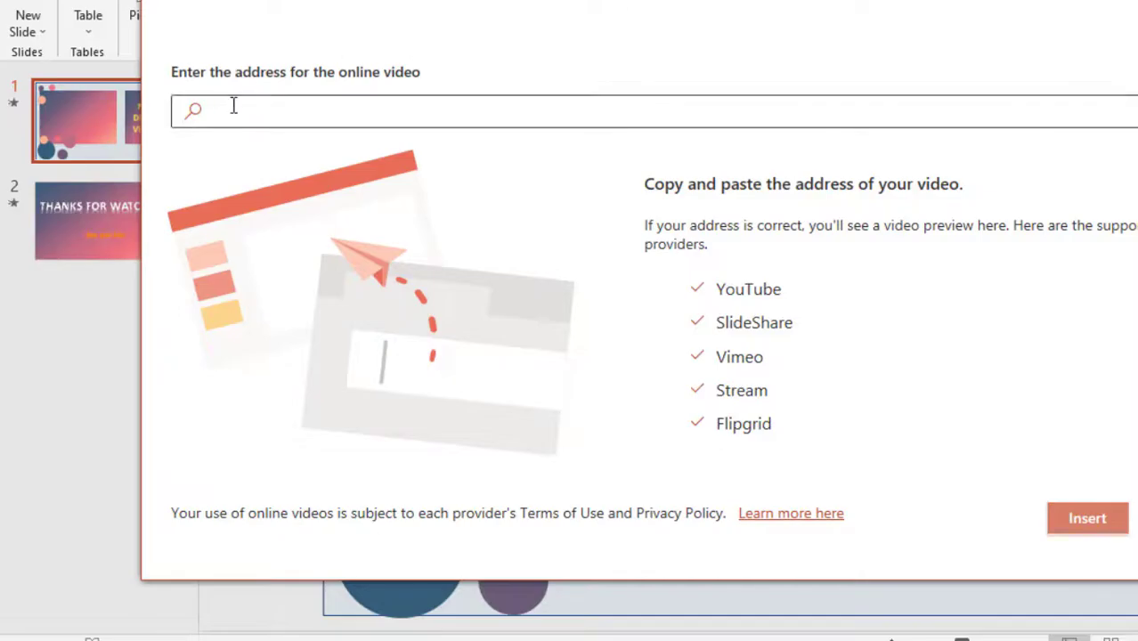
left_click(228, 113)
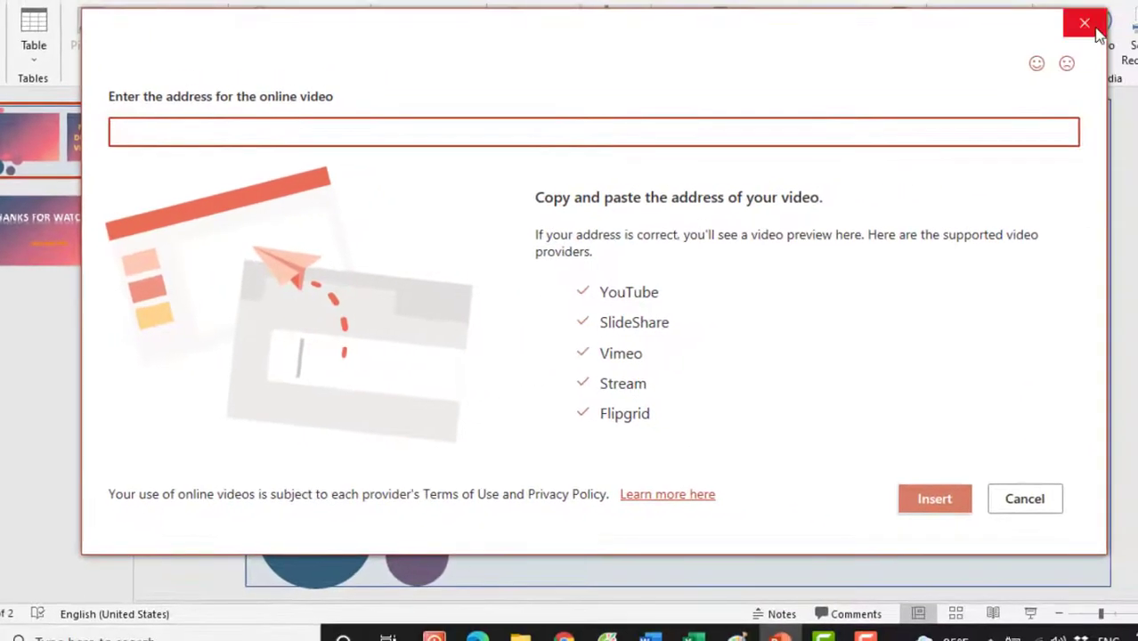
left_click(1086, 28)
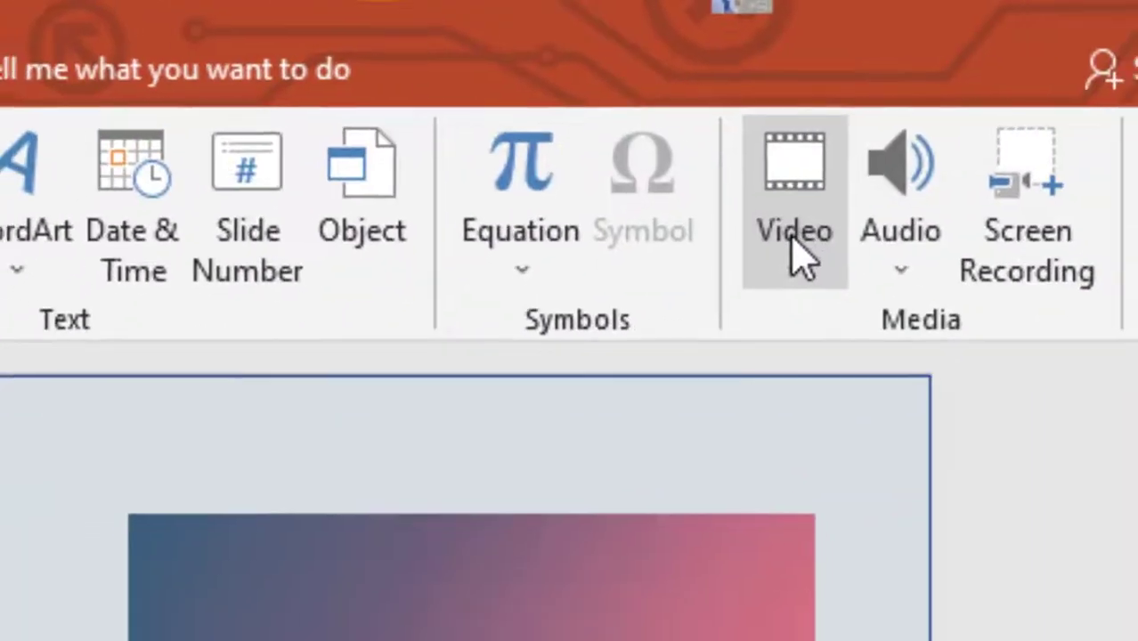
left_click(801, 258)
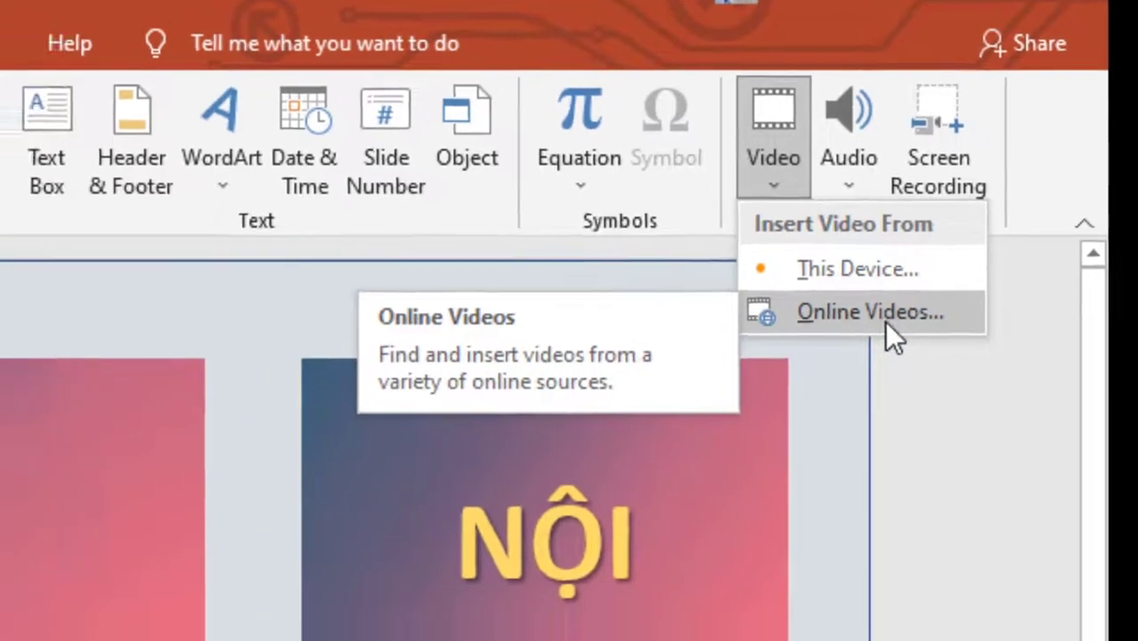
left_click(795, 344)
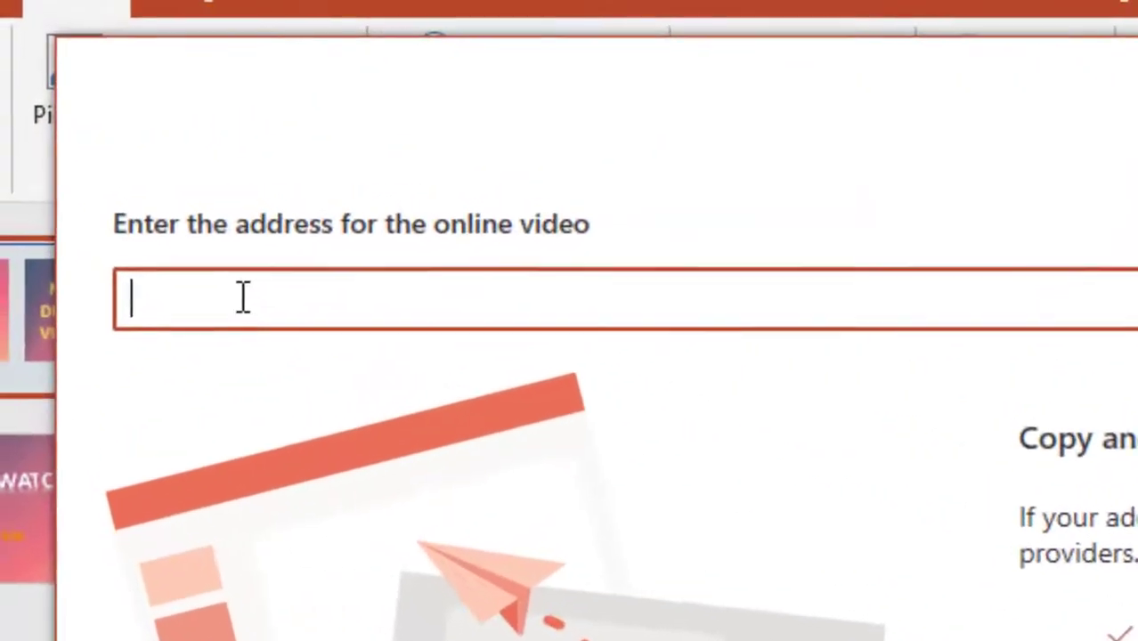
right_click(243, 298)
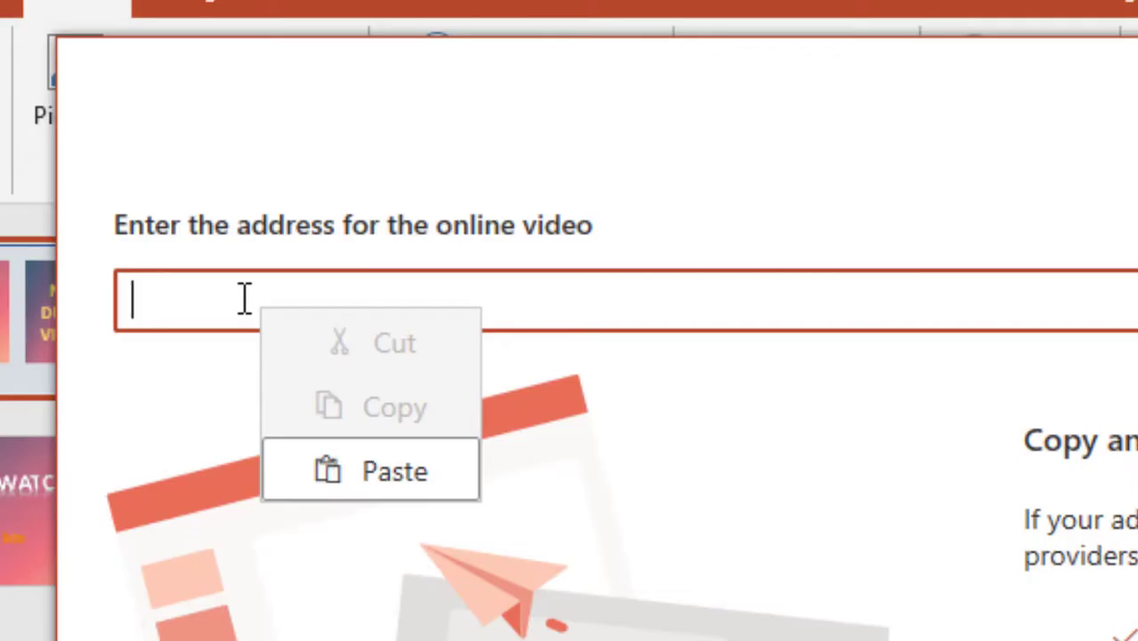
left_click(389, 478)
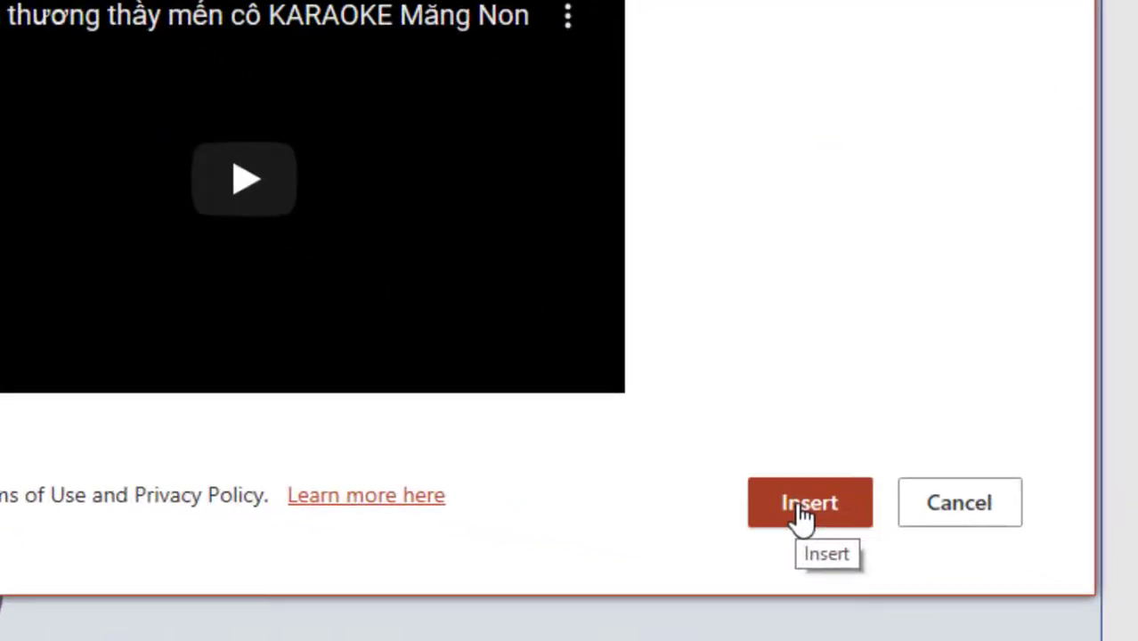
Insert the karaoke video and stretch it into the gradient frame, about 7.48" × 5.15".
left_click(911, 552)
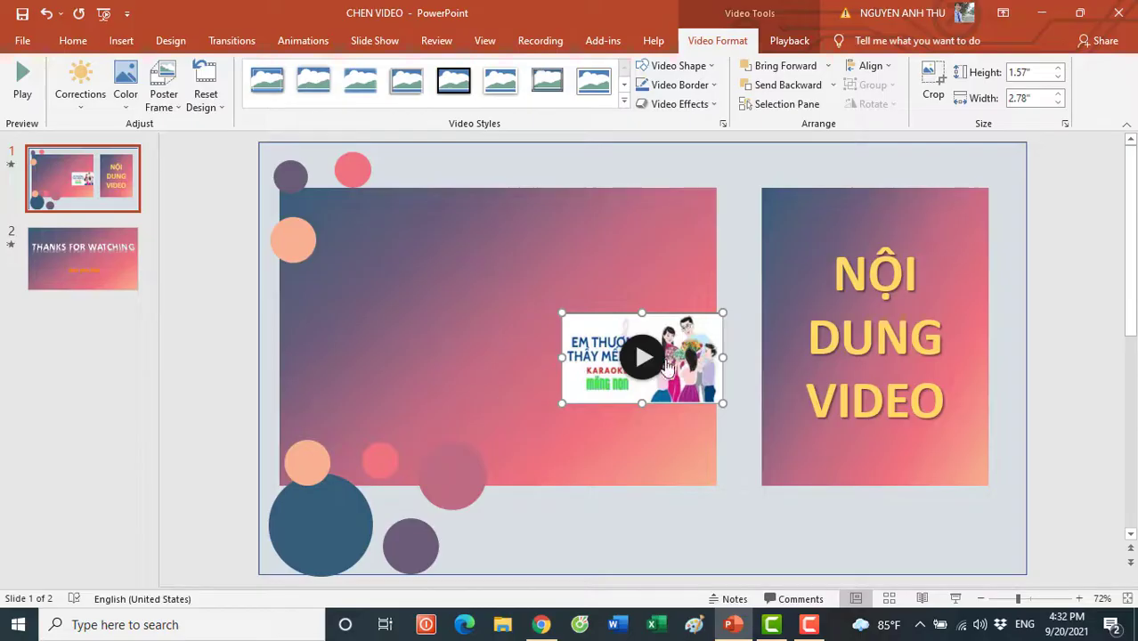
left_click_drag(691, 349, 422, 233)
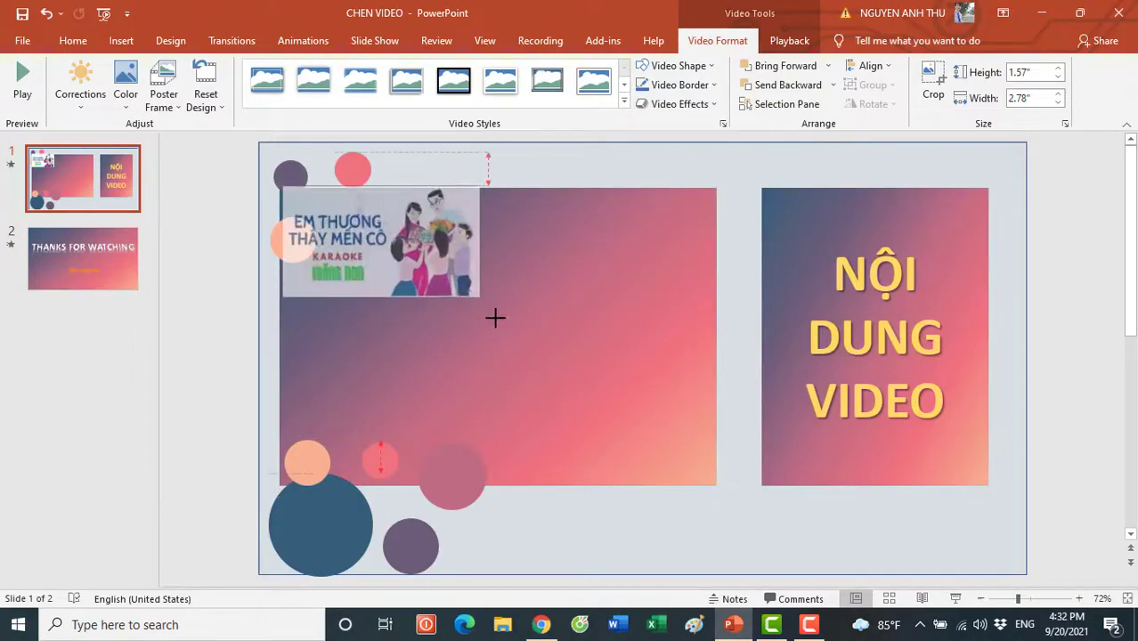
mouse_move(442, 278)
left_mouse_down()
mouse_move(516, 332)
mouse_move(514, 312)
left_mouse_up()
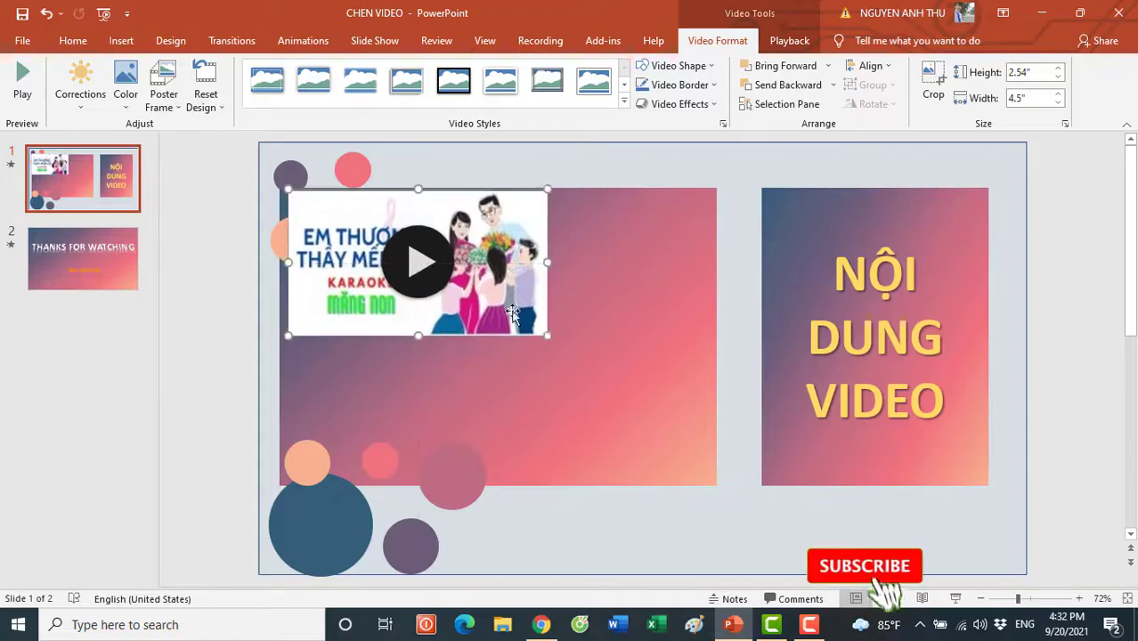
left_click_drag(565, 350, 719, 434)
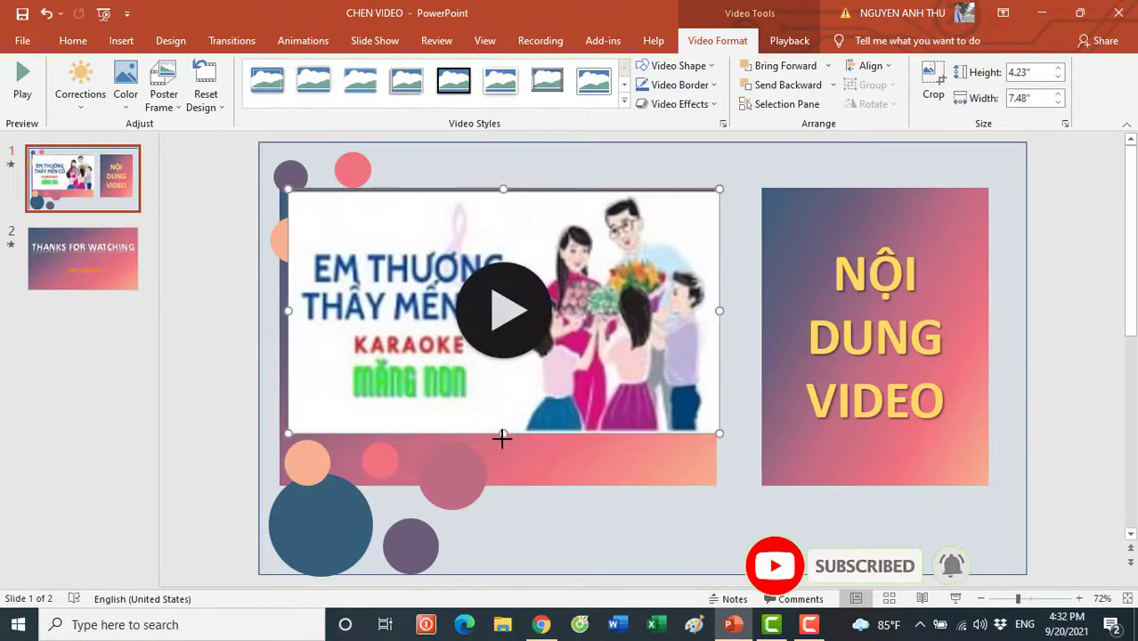
left_click_drag(503, 434, 494, 486)
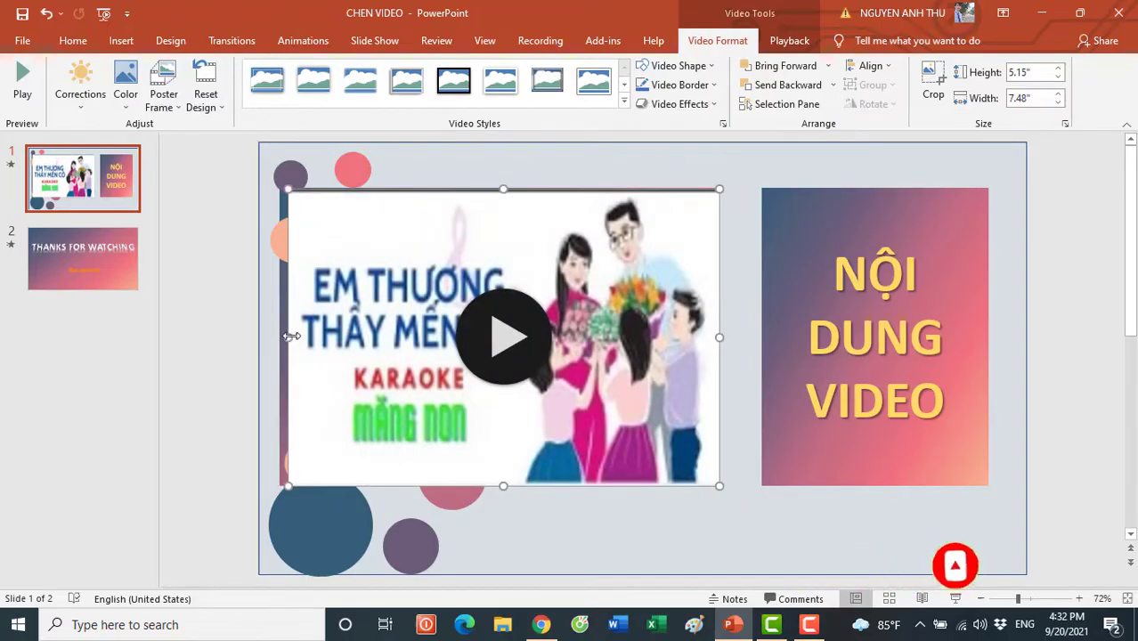
left_click_drag(291, 337, 282, 337)
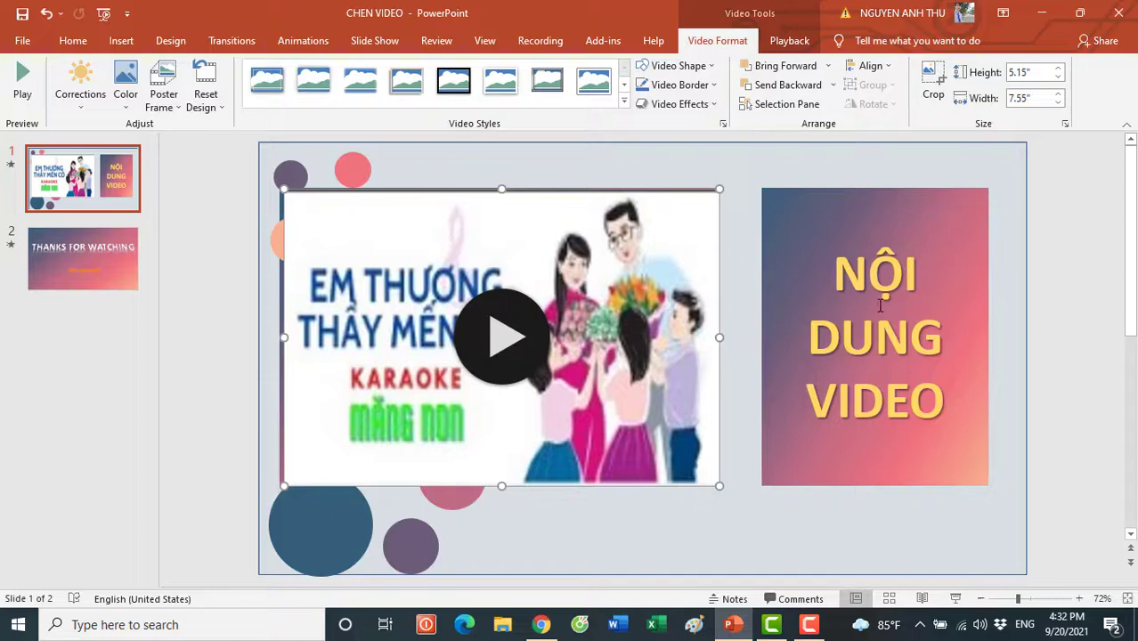
Test-play the embedded karaoke video, pausing it at 0:06.
left_click(495, 331)
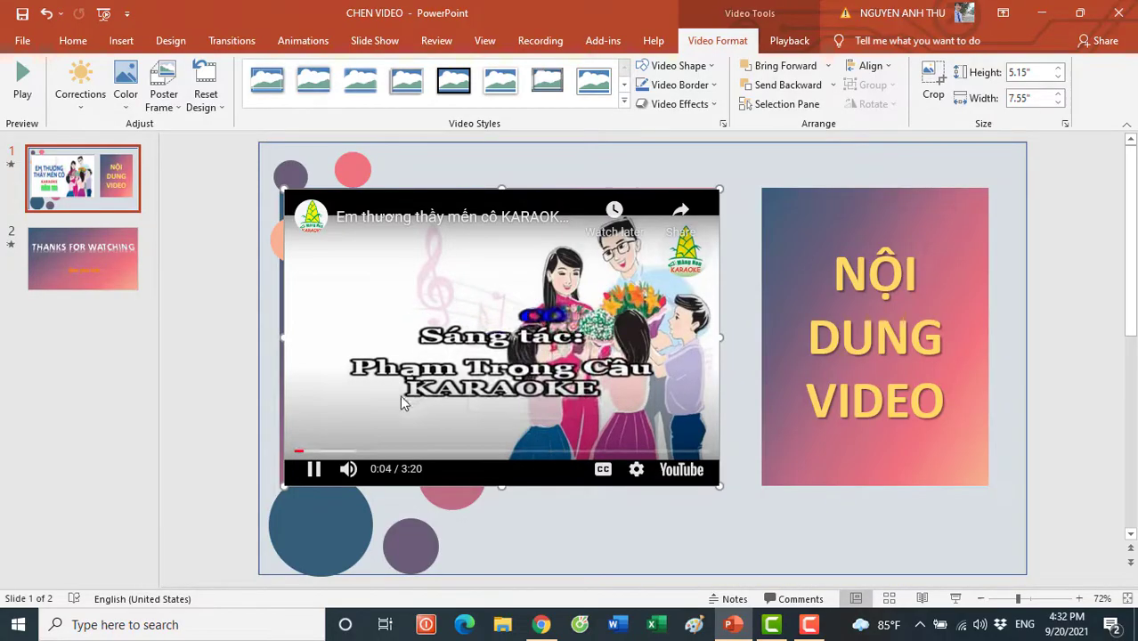
left_click(314, 472)
left_click(281, 338)
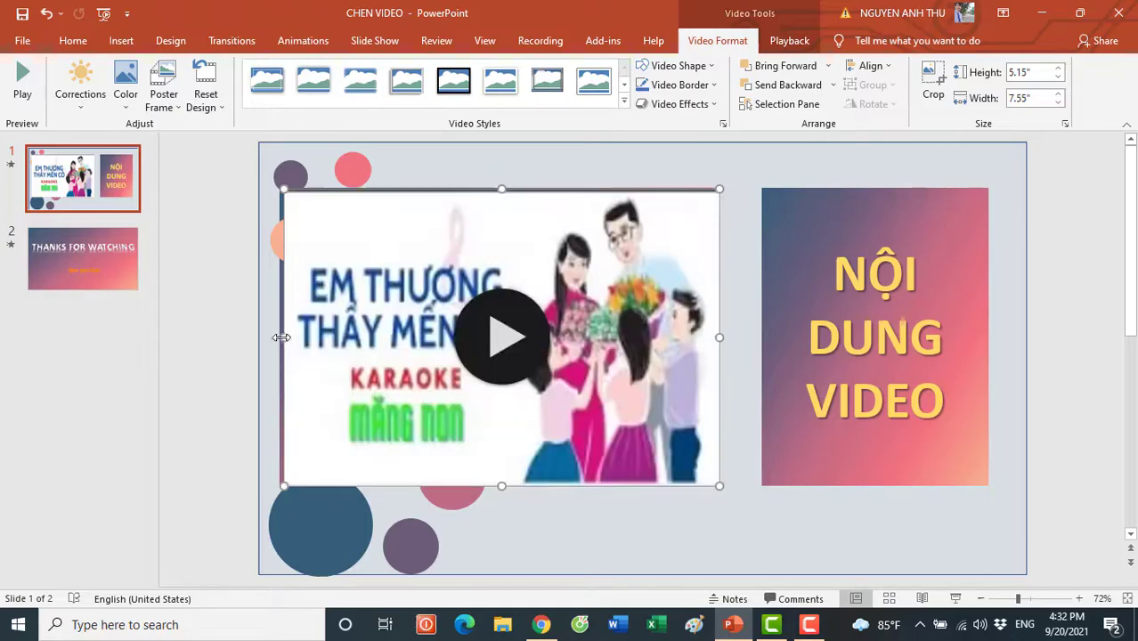
Trim the video's edges to 7.04" × 4.9" inside the frame and deselect it.
left_click_drag(281, 337, 294, 338)
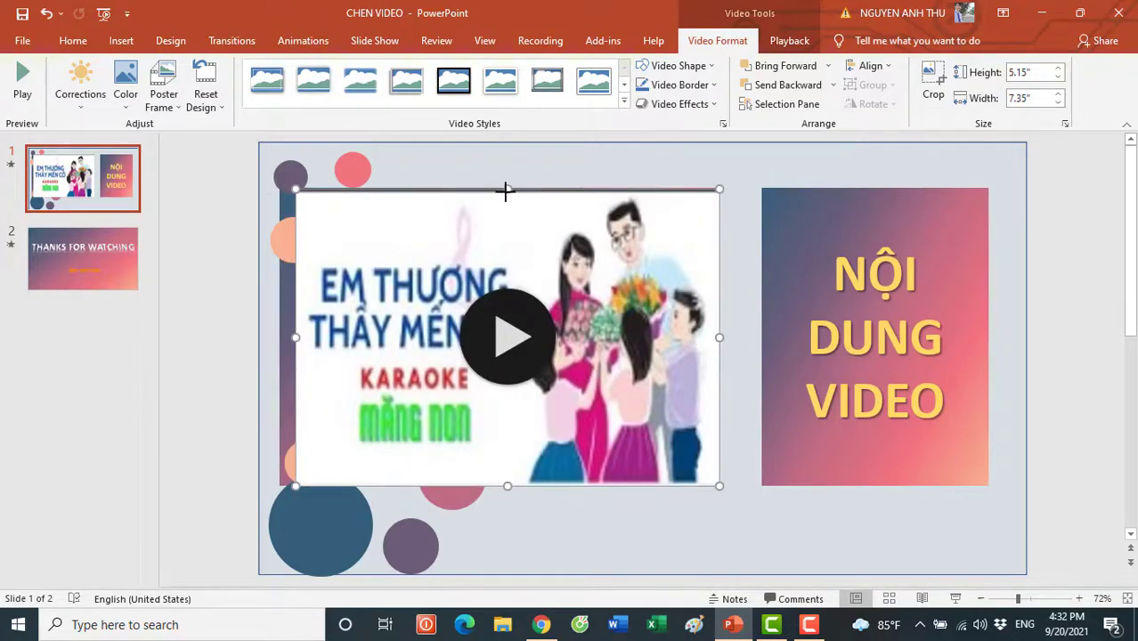
left_click_drag(505, 190, 504, 195)
left_click_drag(719, 337, 702, 339)
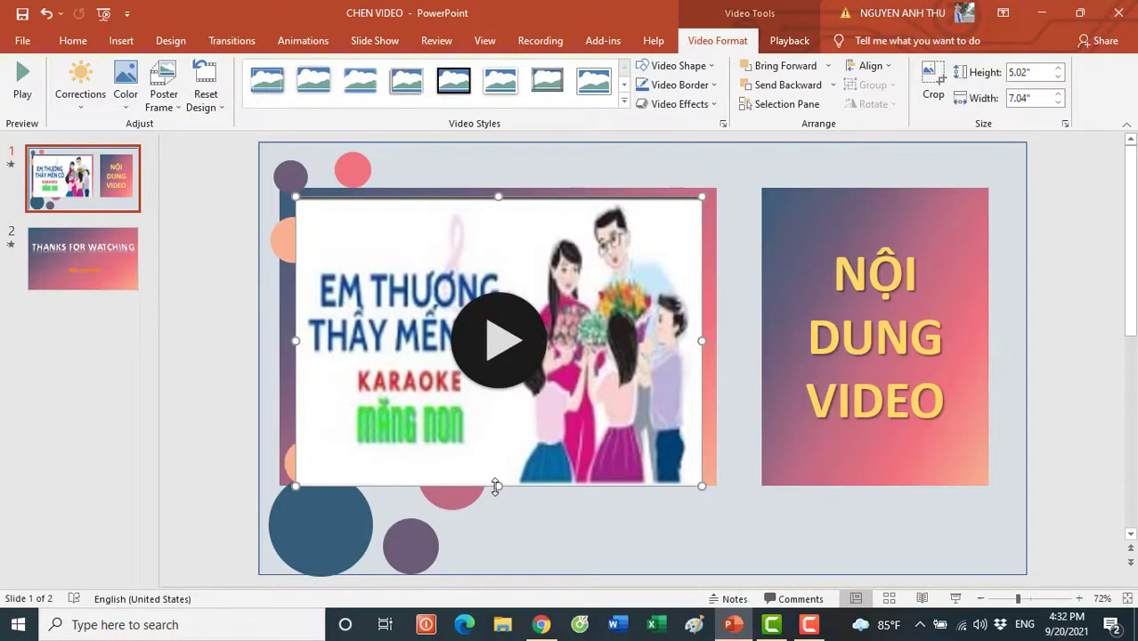
left_click_drag(498, 485, 500, 478)
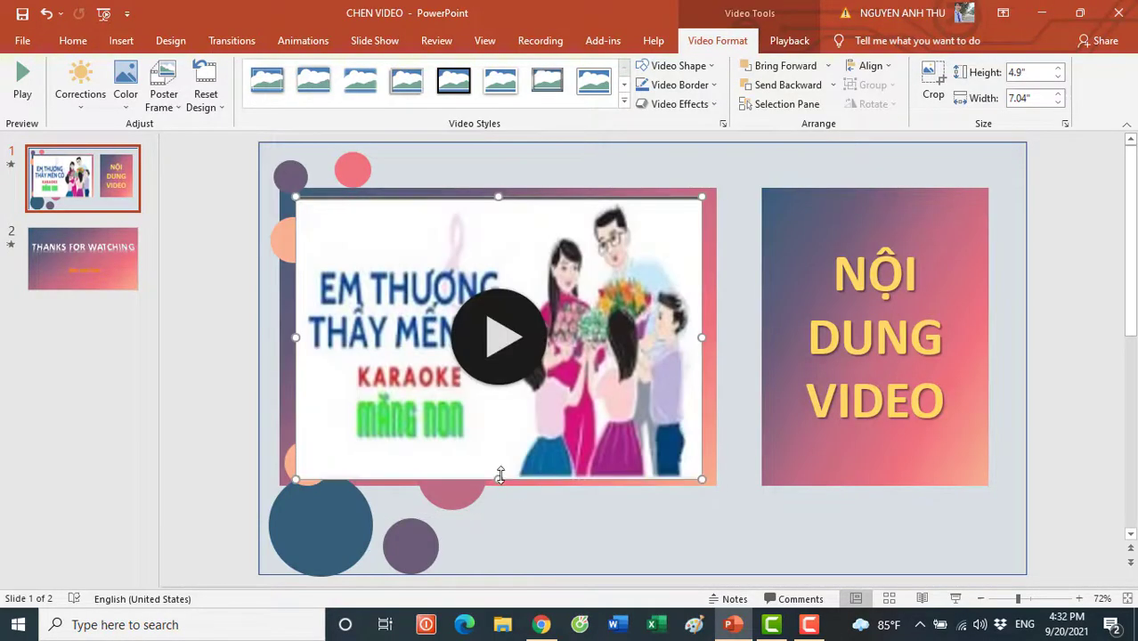
left_click(555, 533)
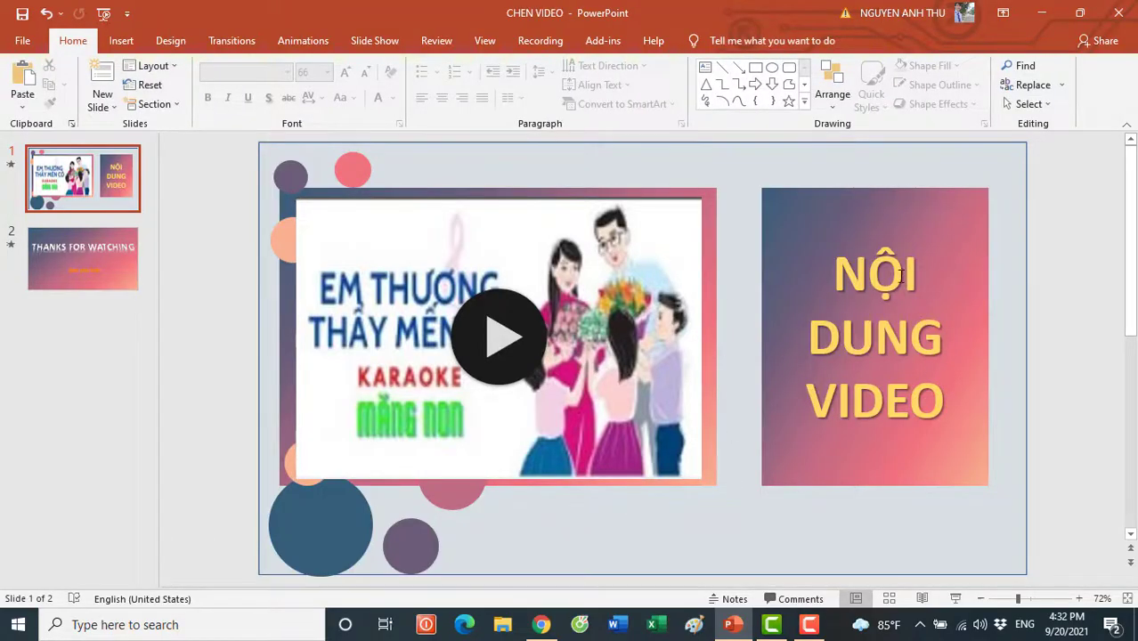
left_click(955, 598)
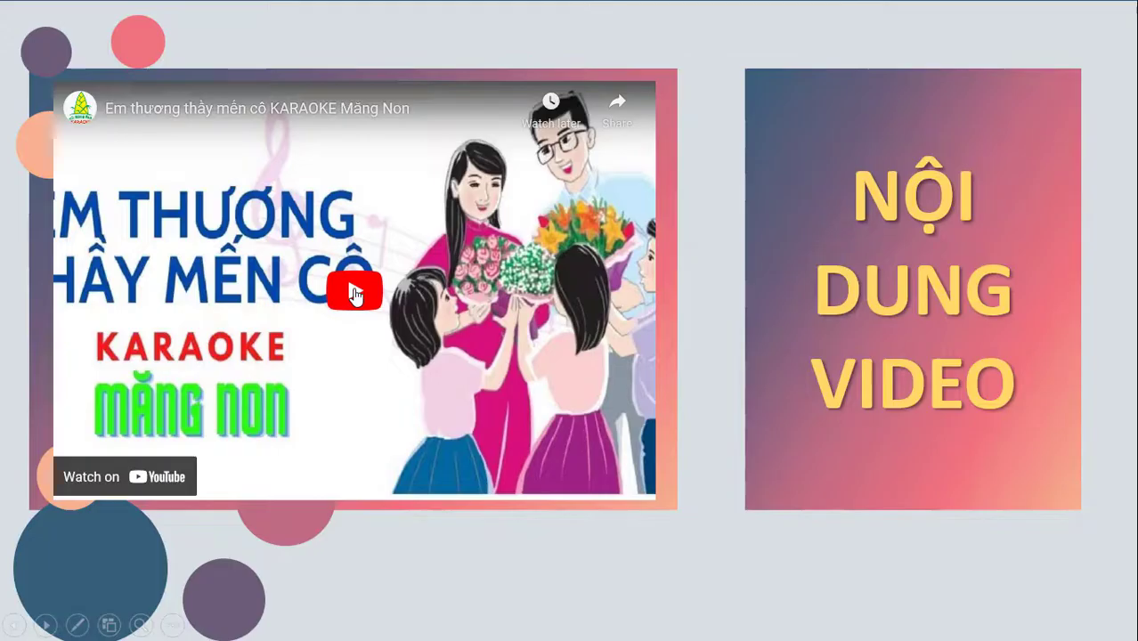
left_click(354, 294)
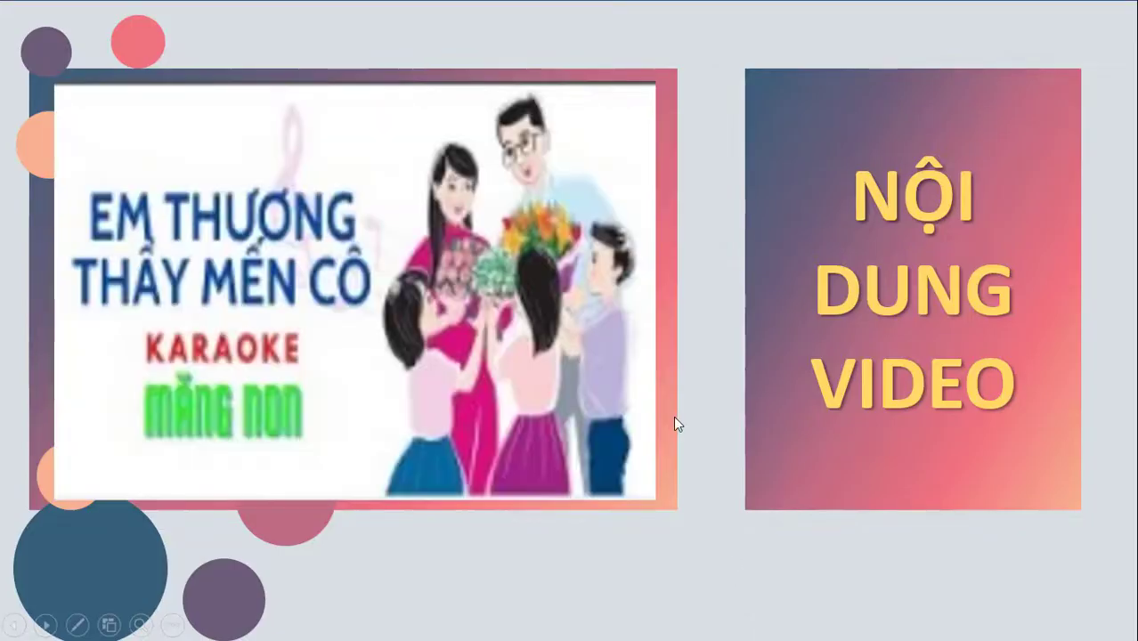
key("Escape")
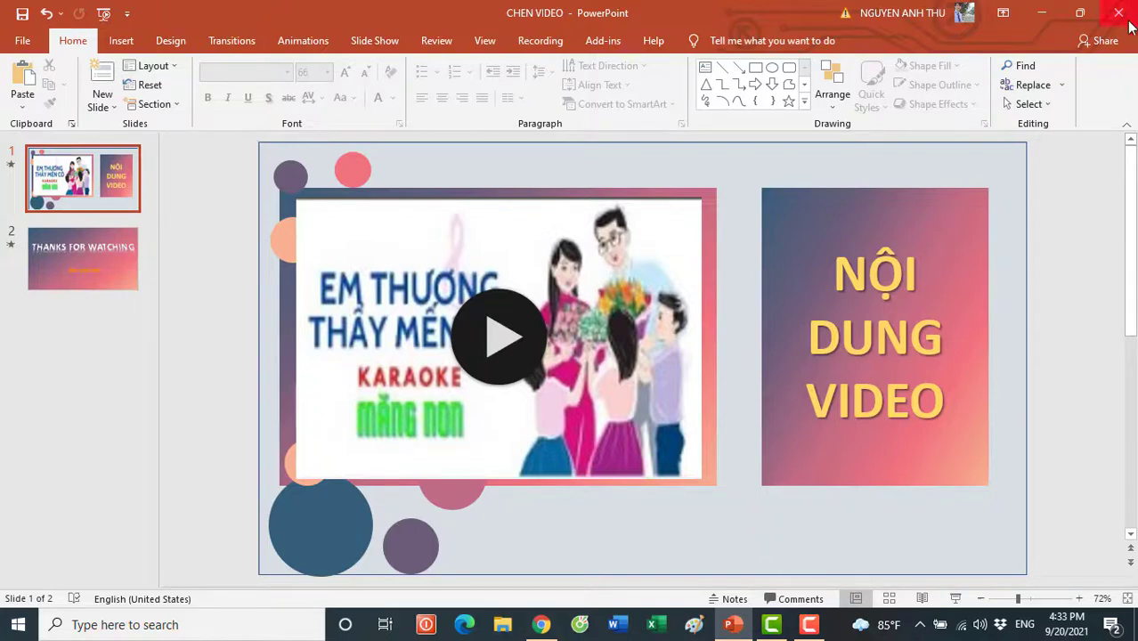
key("F5")
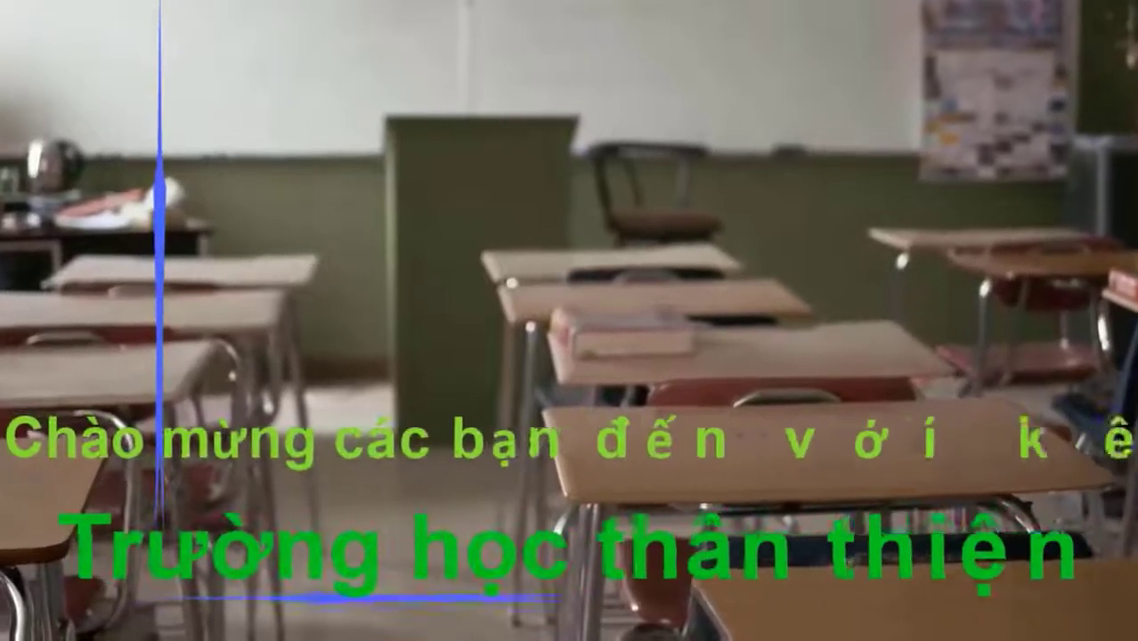